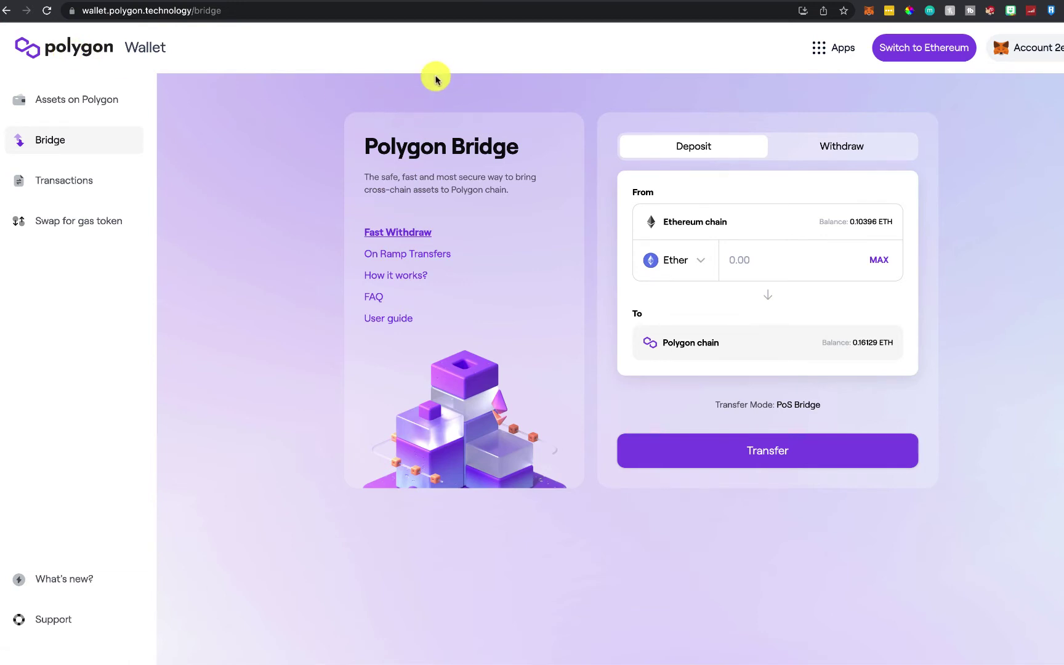
Step: Check the WETH and ETH token balances in the wallet extension, then close it
click(868, 12)
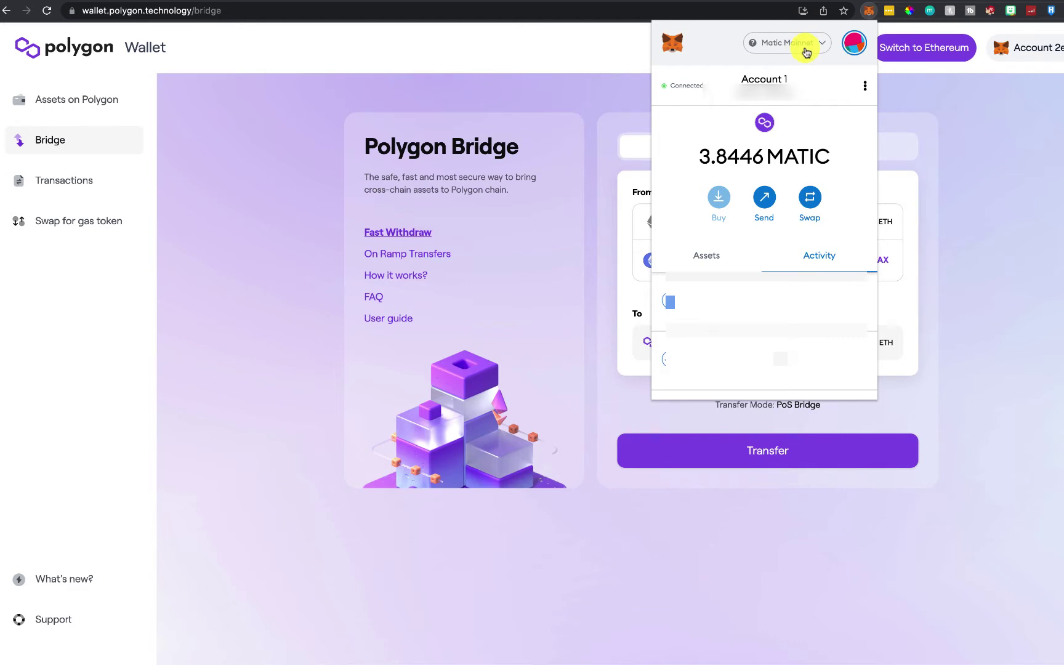
click(703, 256)
scroll(697, 283, down, 1)
scroll(772, 268, down, 1)
click(782, 316)
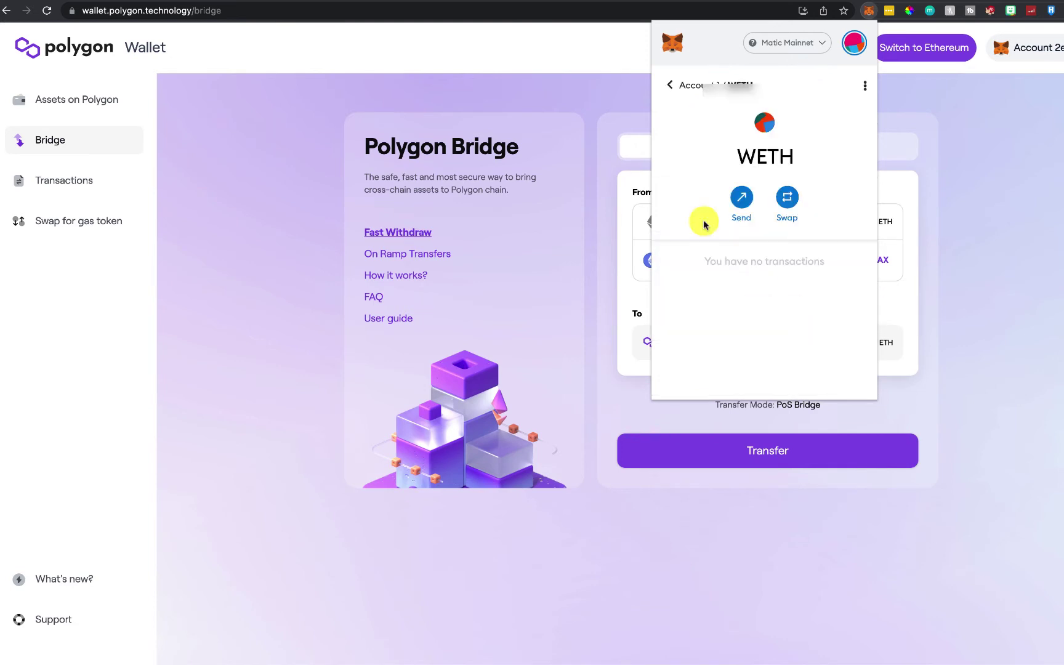
click(670, 85)
scroll(697, 282, down, 2)
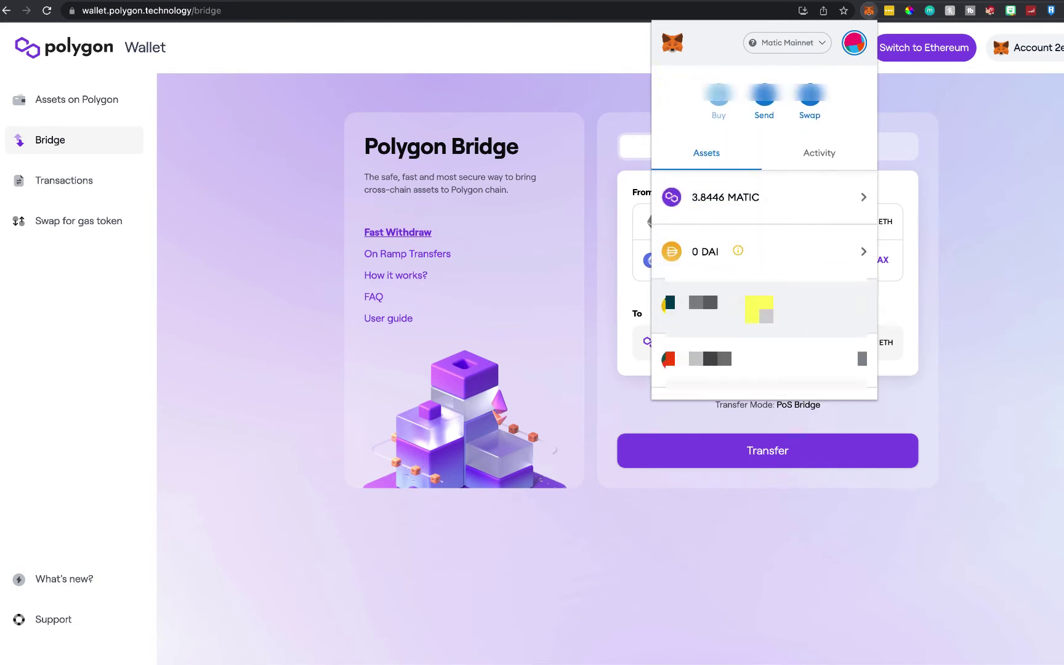
scroll(705, 282, down, 1)
click(723, 285)
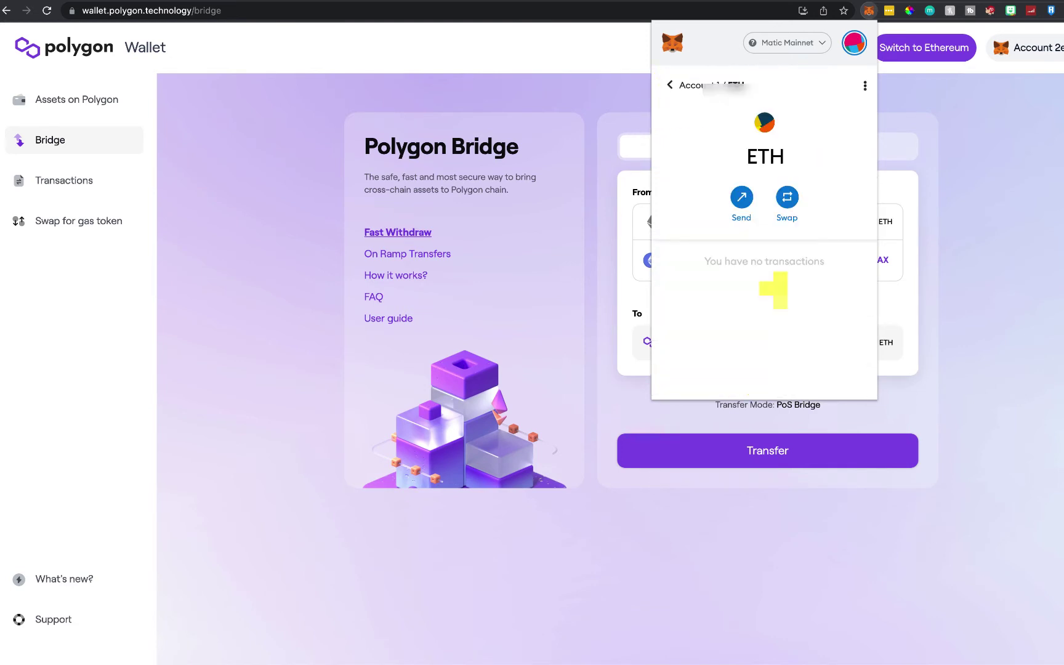
click(674, 86)
scroll(791, 190, down, 2)
scroll(681, 250, down, 1)
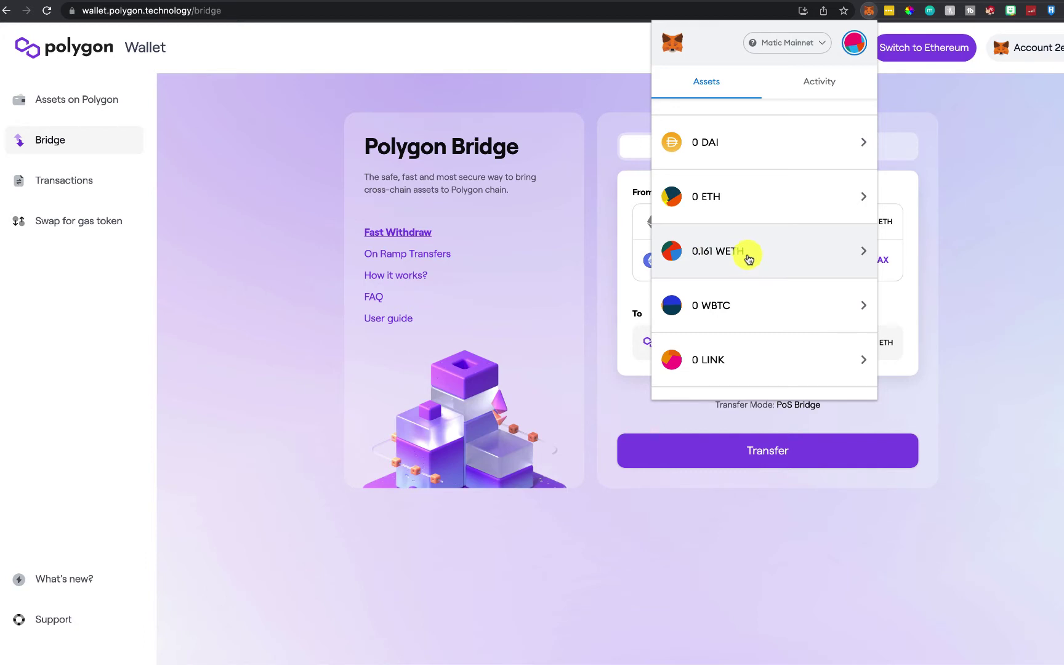
mouse_move(716, 251)
click(1002, 263)
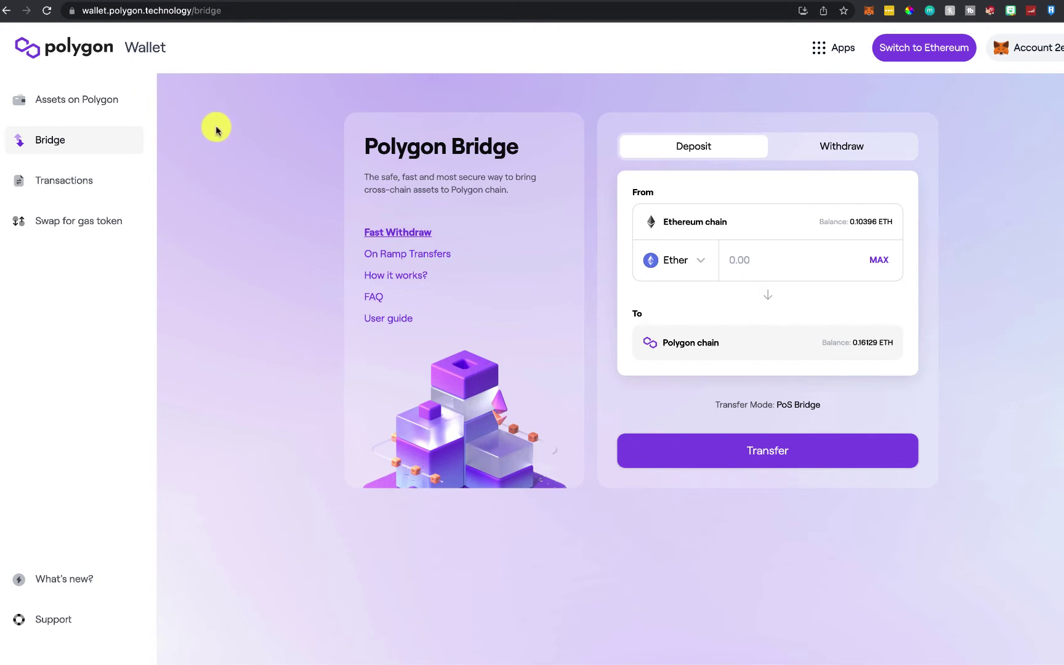
Step: Open the Polygon Bridge from the home page in Withdraw mode
click(69, 57)
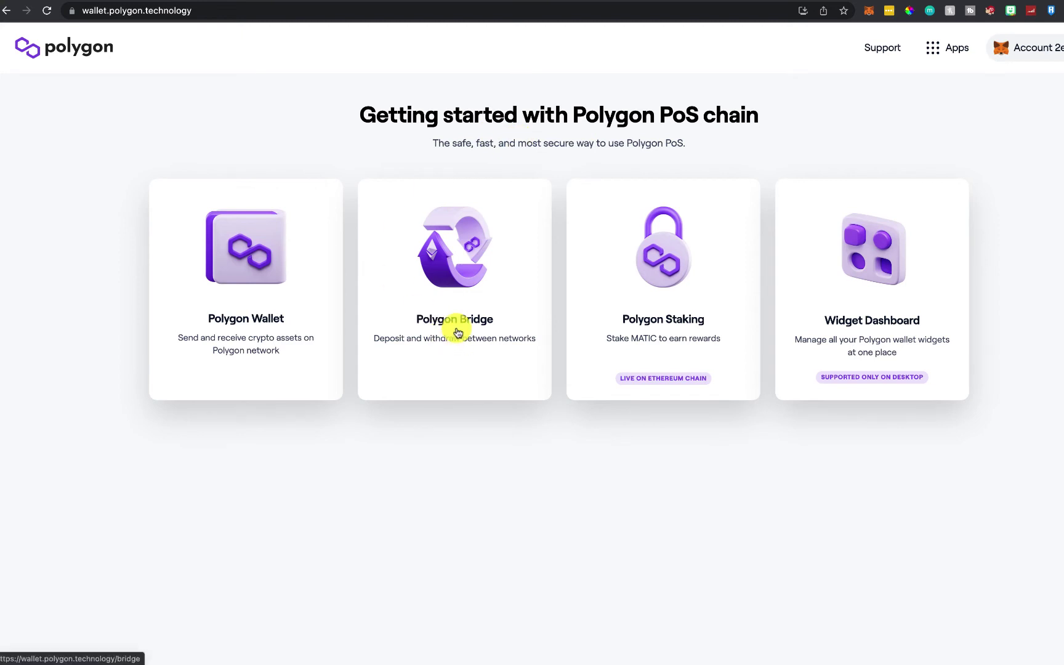
click(458, 333)
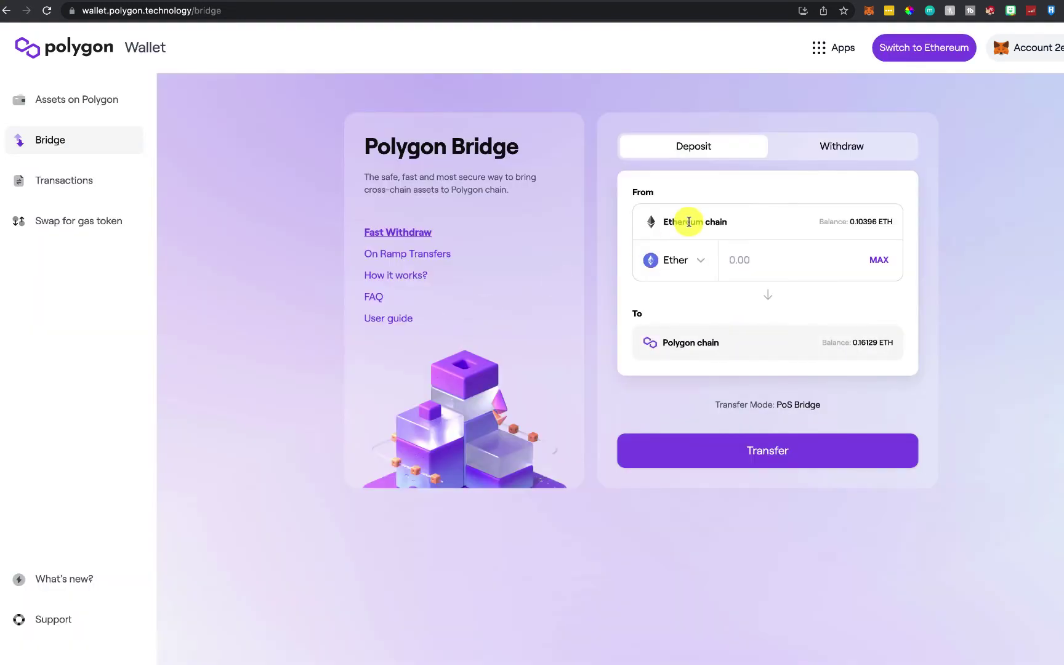
click(848, 155)
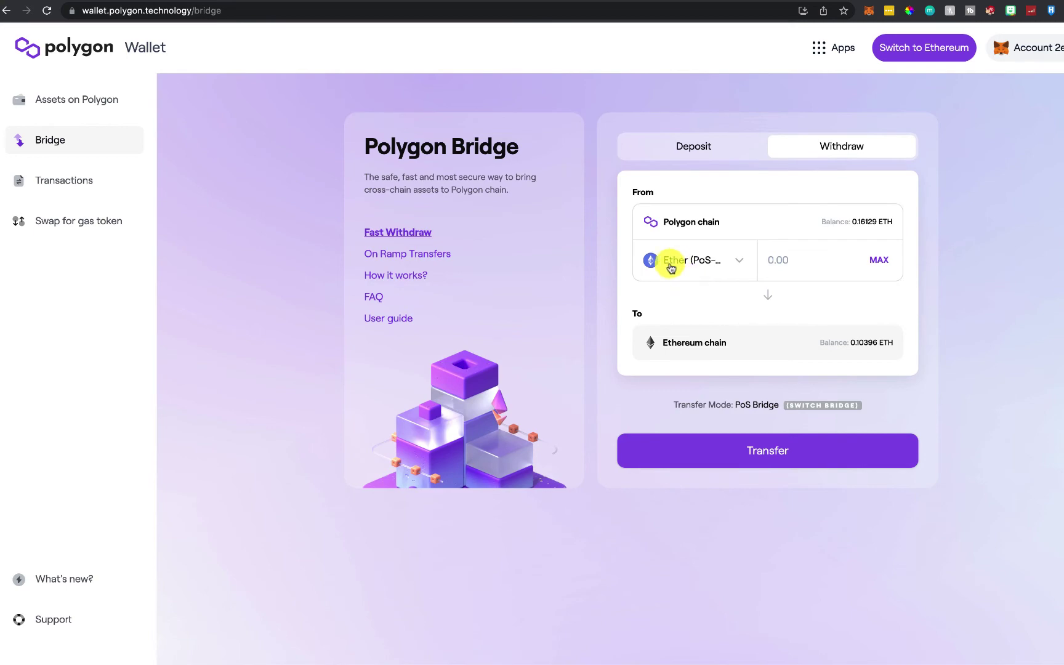
Step: Select Ether (PoS-WETH) and enter the full 0.16129 ETH balance
click(706, 261)
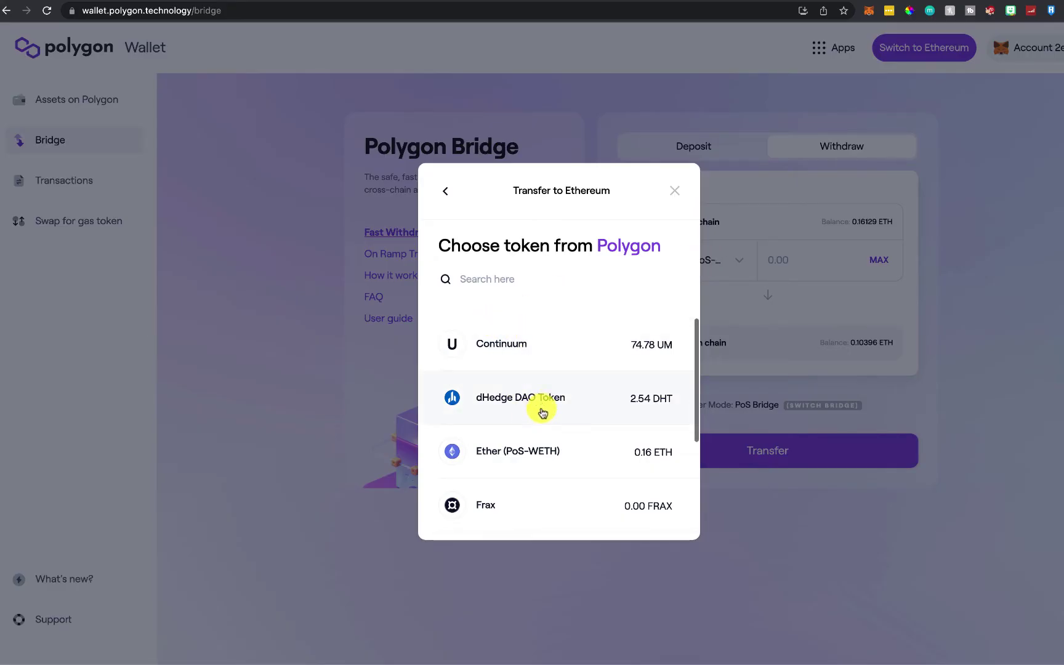
click(513, 458)
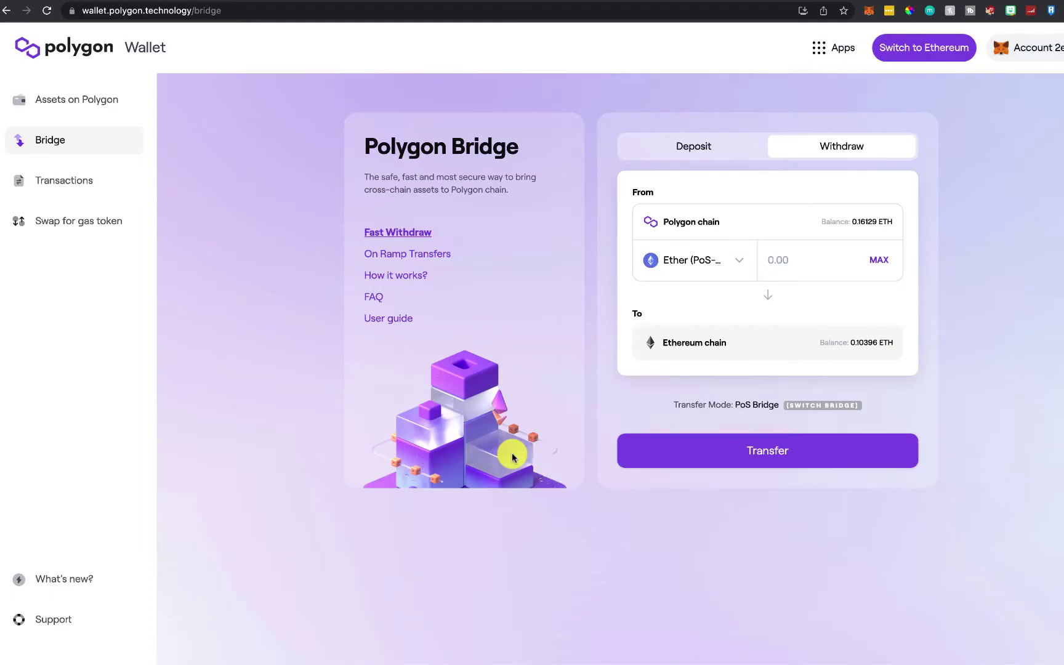
click(883, 267)
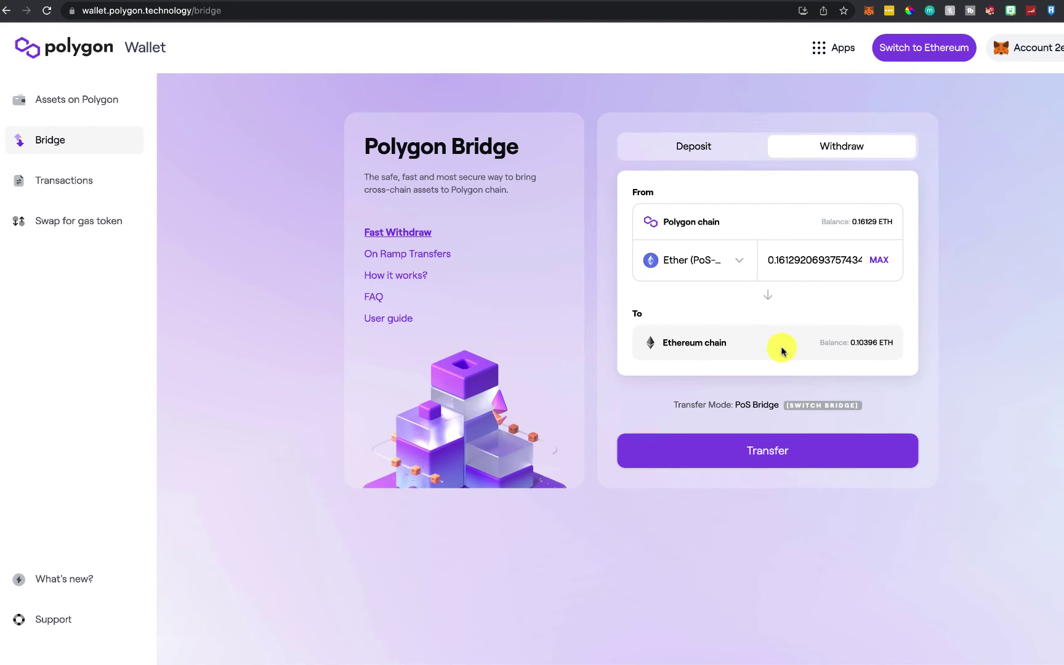
Step: Attempt the withdrawal transfer, dismiss the warning, and retry with the full balance
click(769, 454)
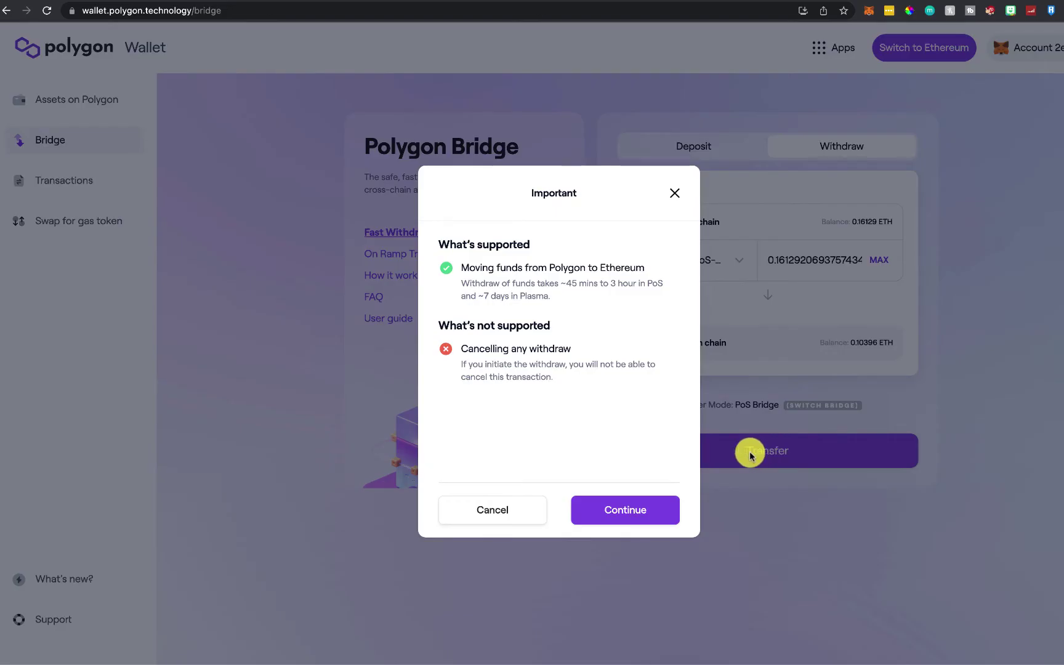
click(674, 192)
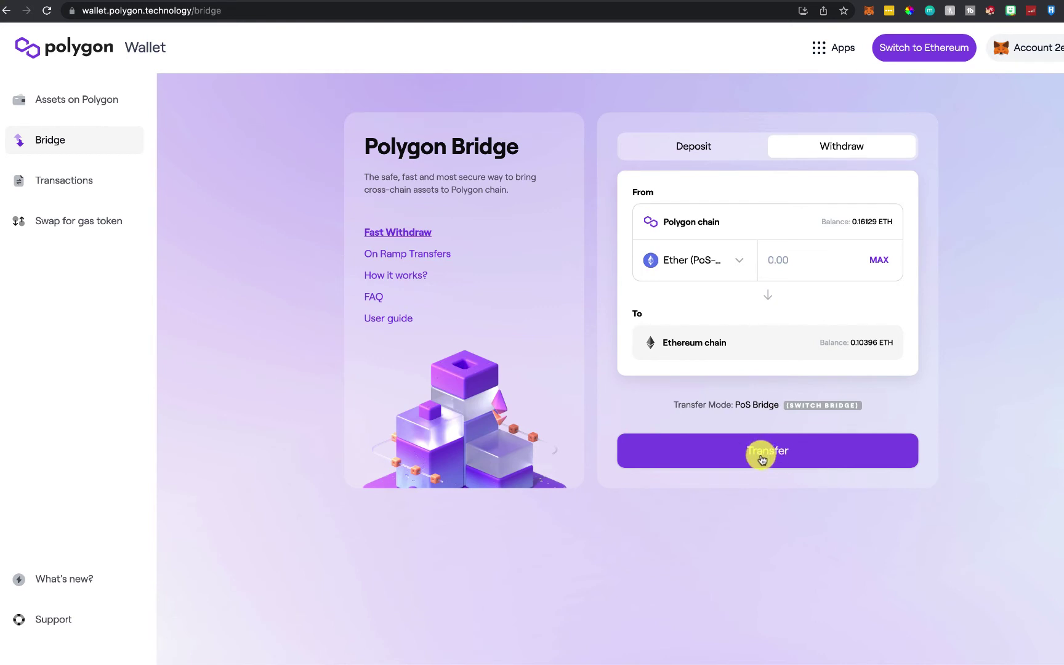
click(751, 453)
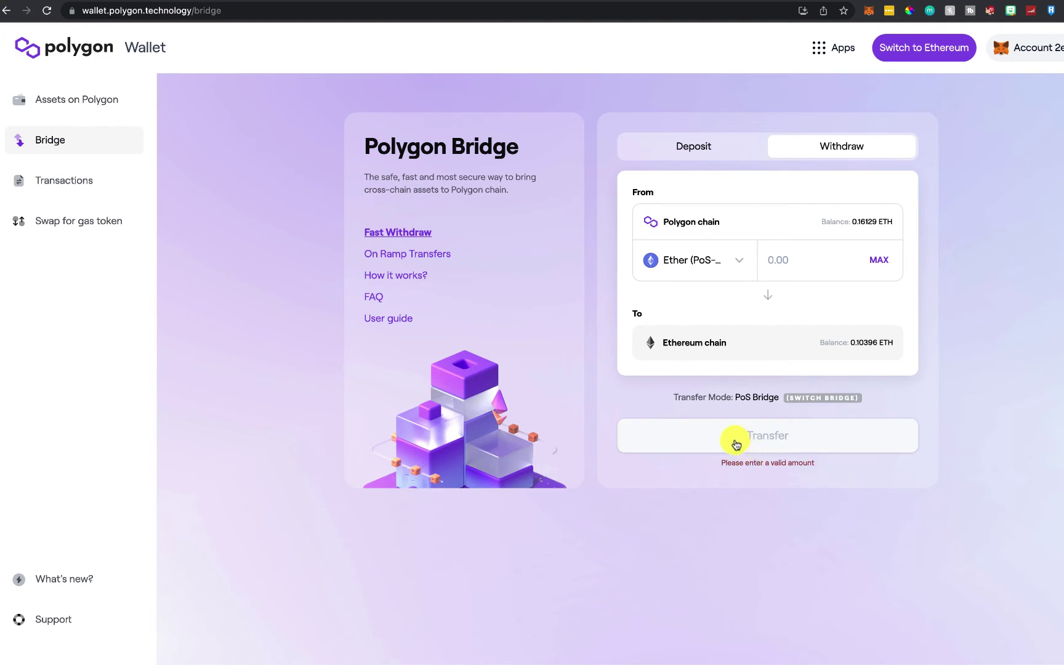
click(886, 261)
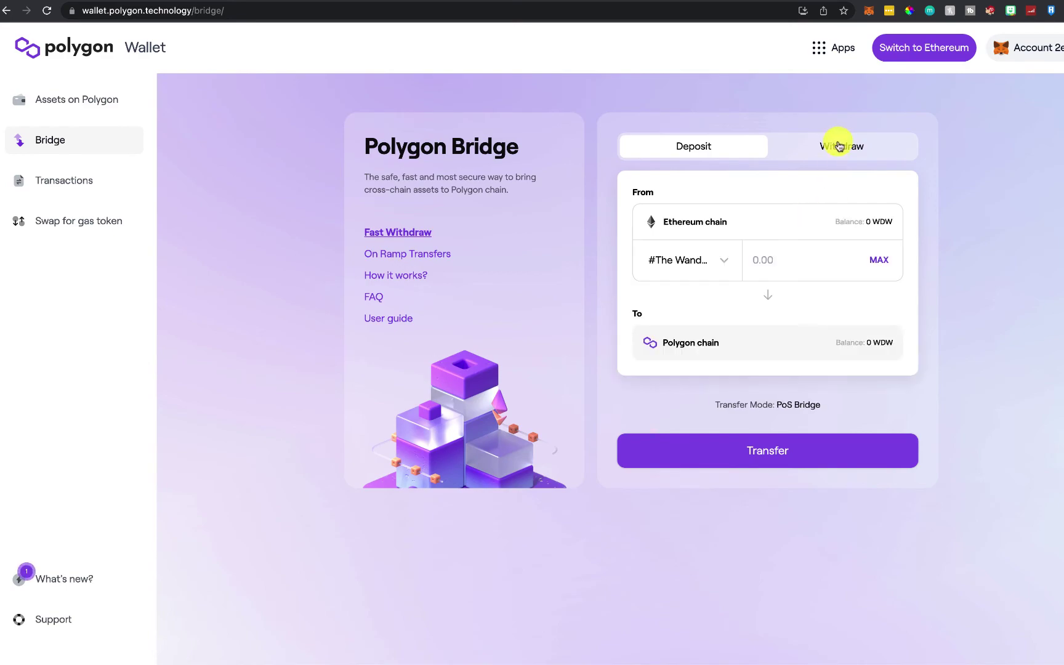
Step: Set up a withdrawal of the full Ether (PoS-WETH) balance and start the transfer
click(838, 144)
click(688, 262)
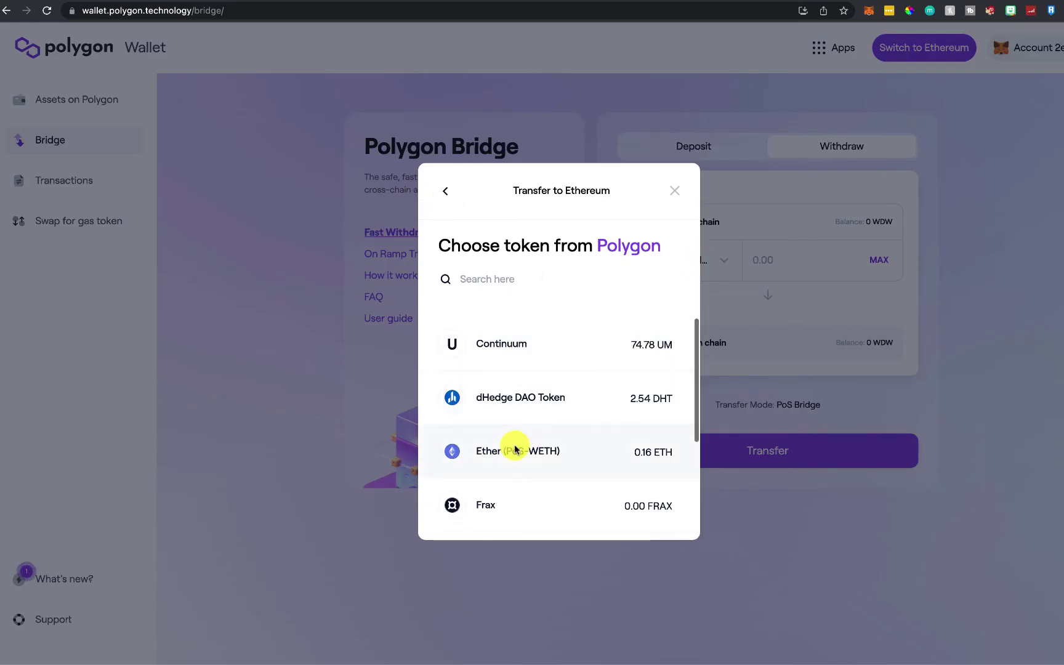
click(512, 450)
click(879, 261)
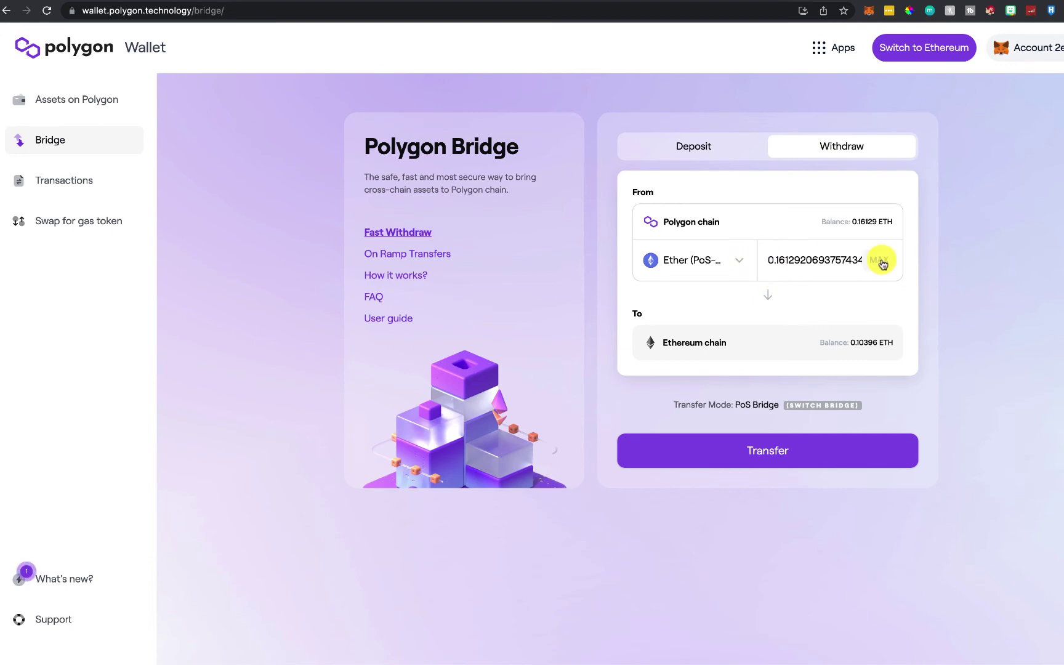
click(766, 455)
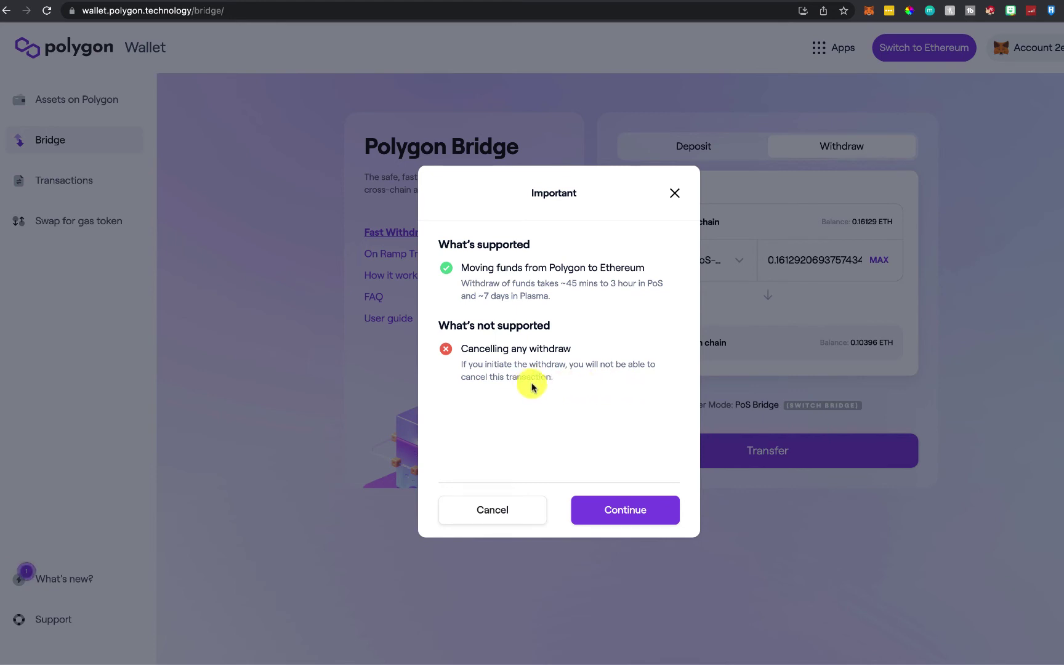
Step: Start a .05 ETH transfer to Ethereum and accept the no-cancel withdrawal warning
click(626, 510)
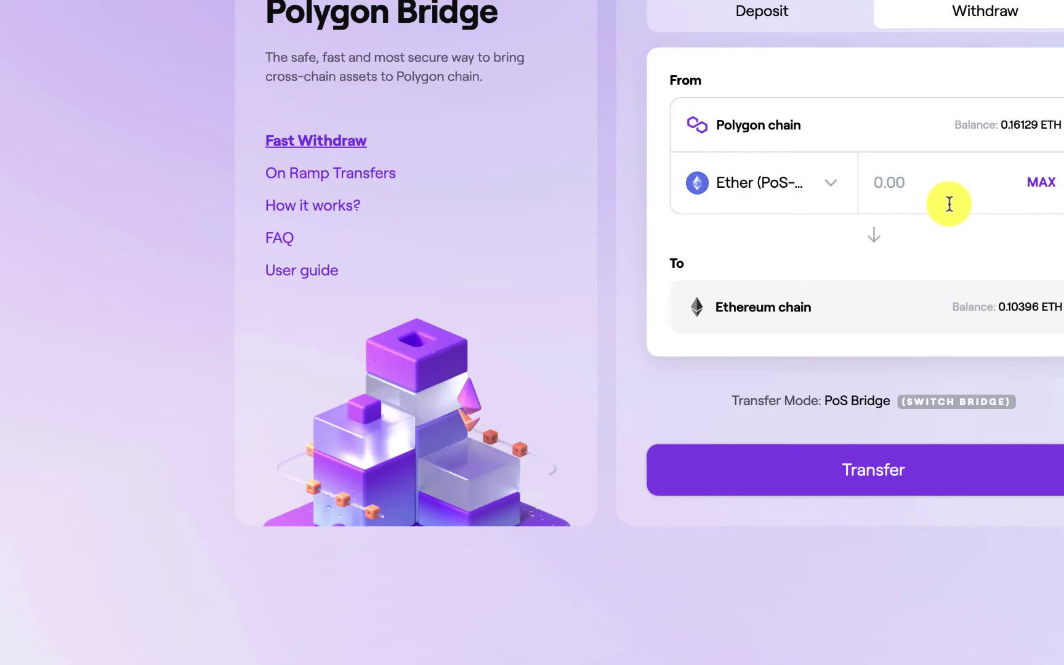
text(.05)
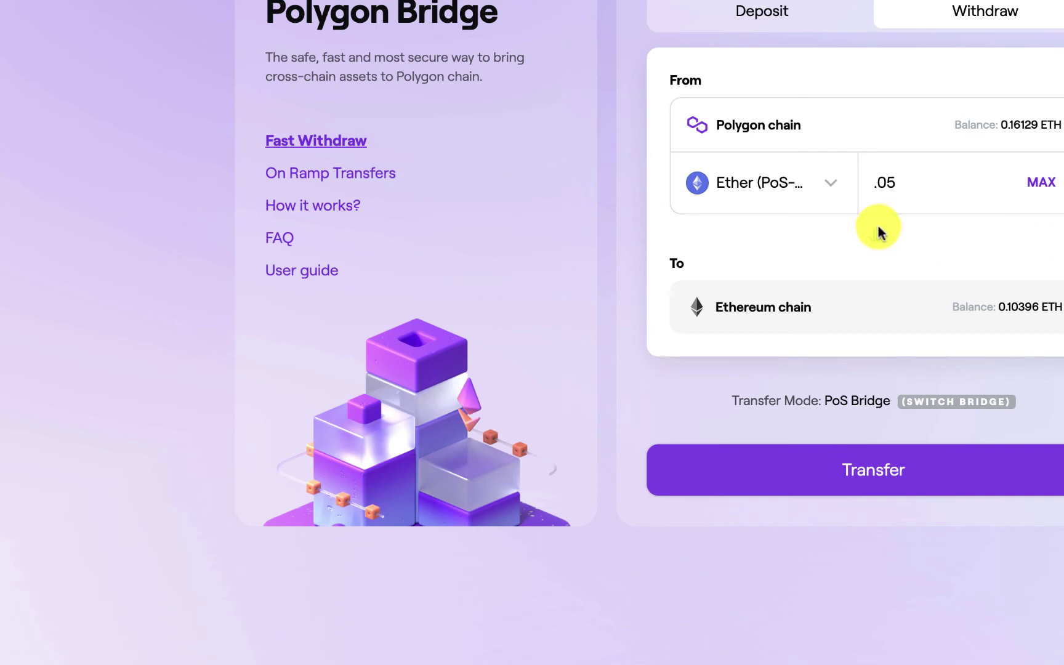
click(879, 476)
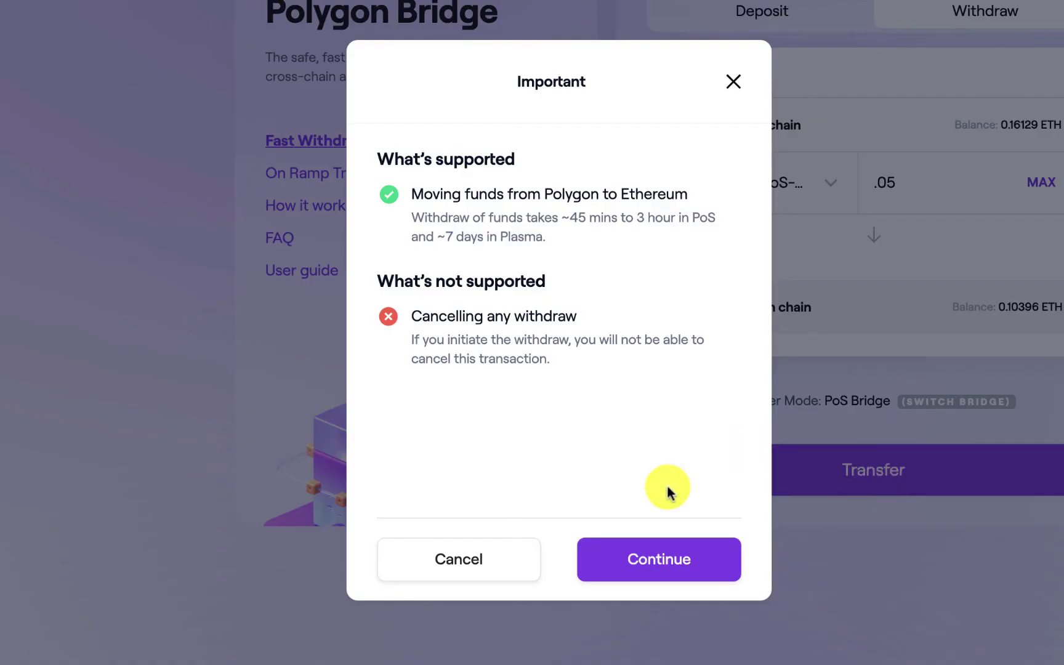
click(660, 581)
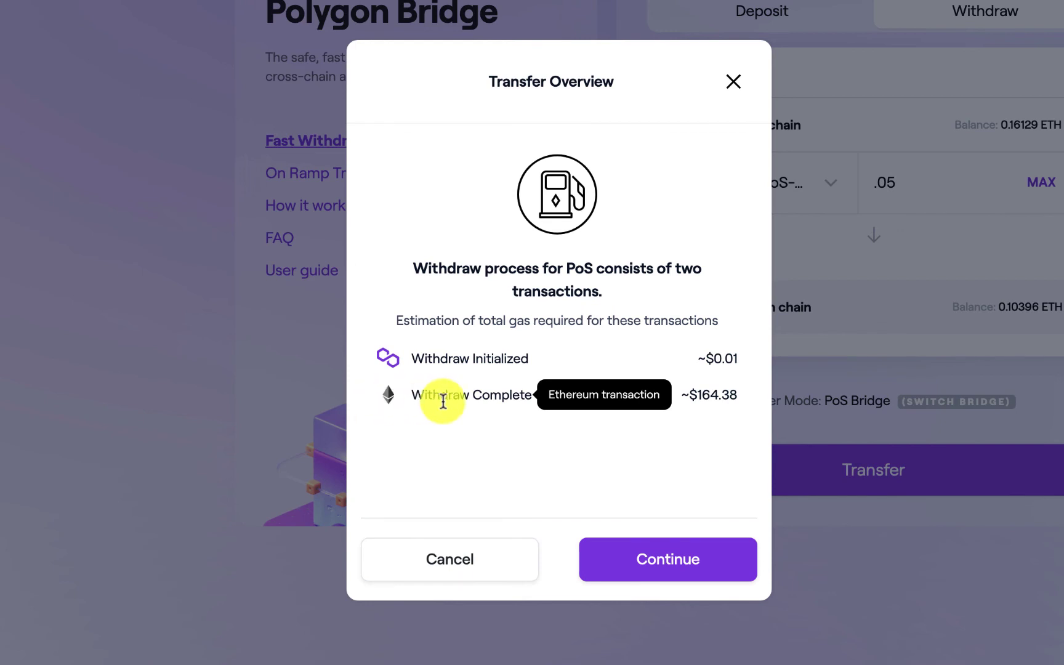
Step: Accept the two-transaction gas estimate and approve the .05 ETH withdrawal in MetaMask
click(671, 570)
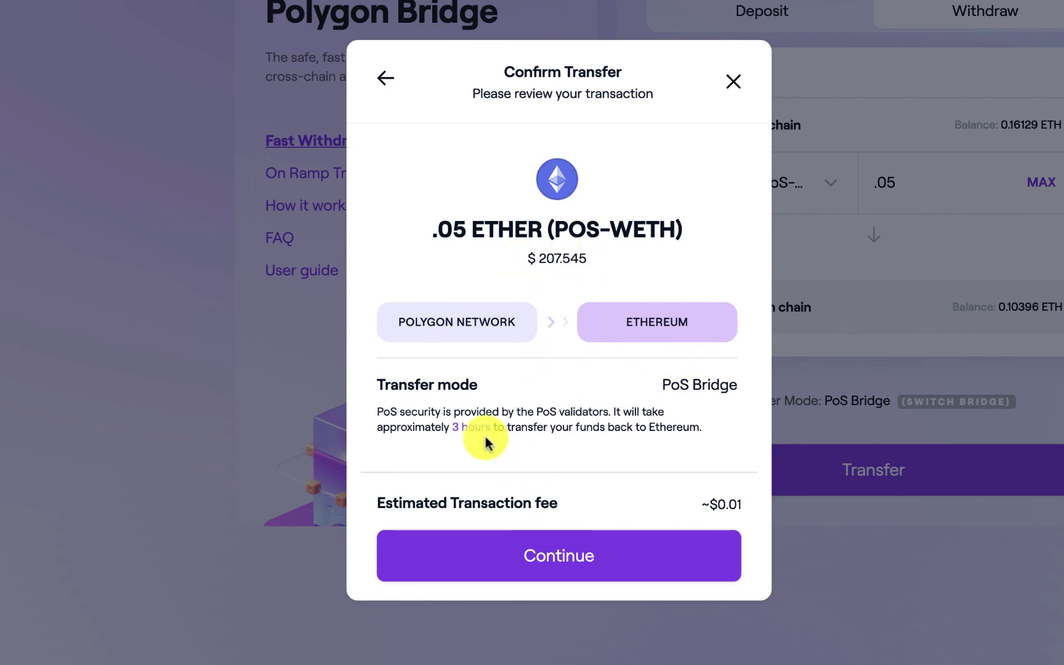
click(559, 571)
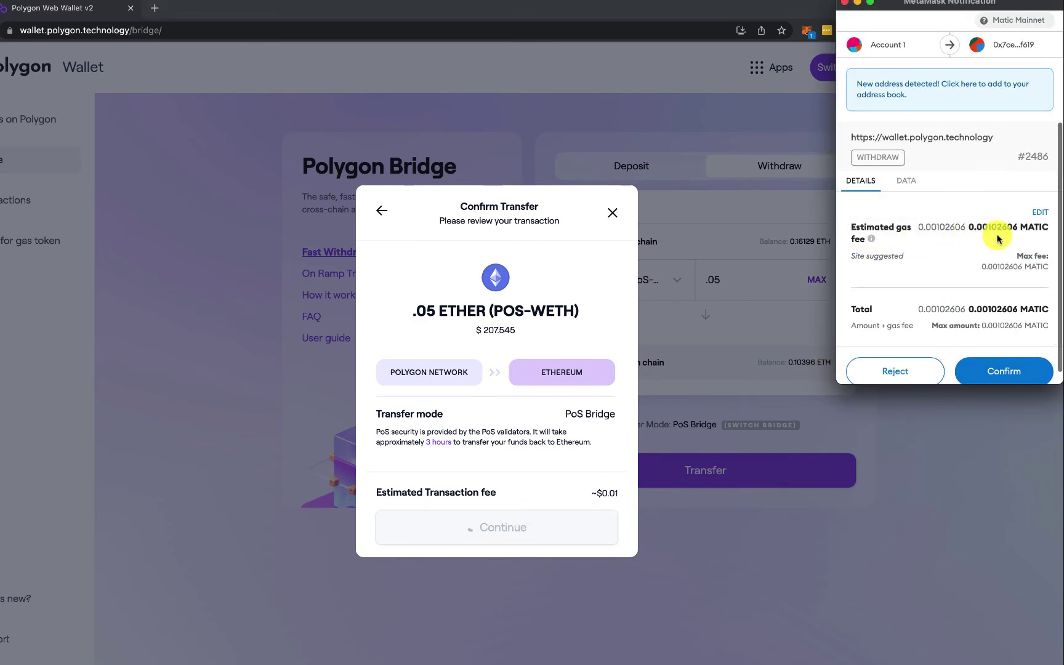
scroll(956, 308, down, 1)
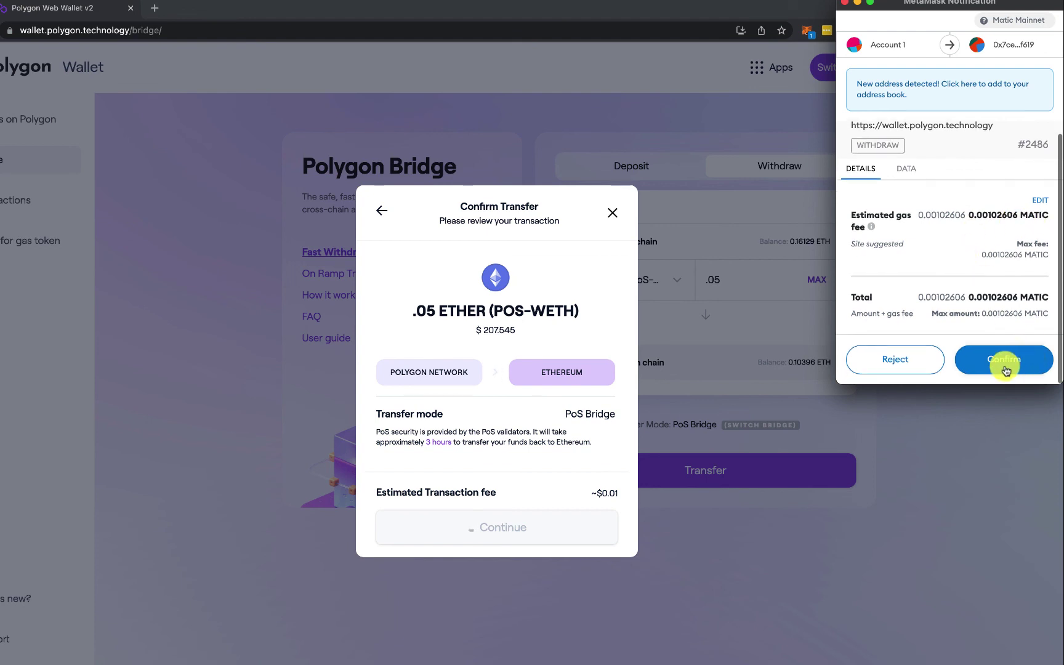
click(1004, 366)
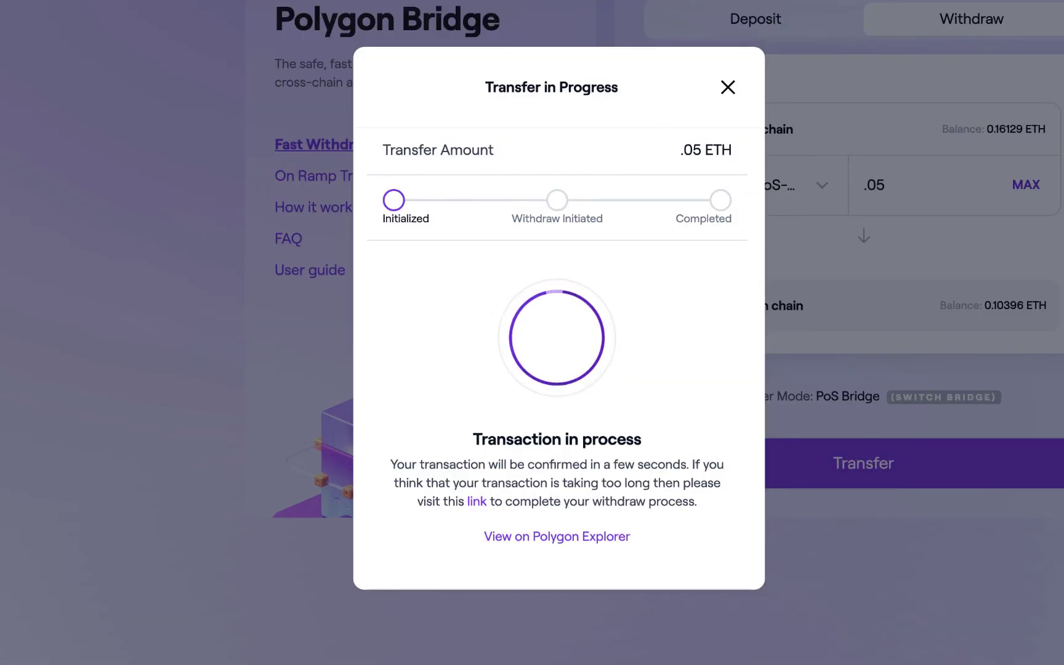